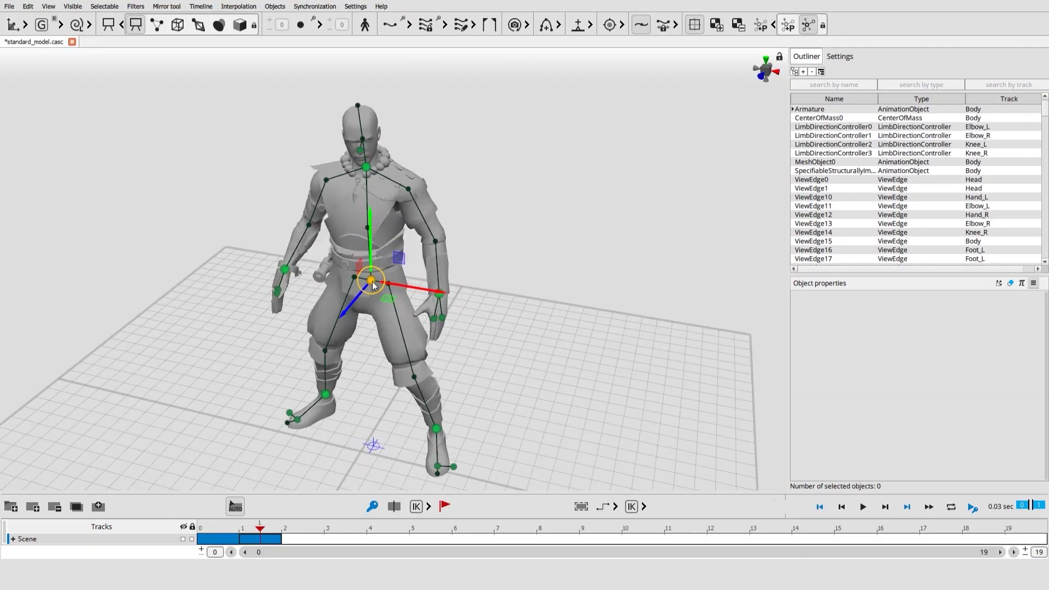
Pull the robot's hand forward, then select the zero_joint_hand_r joint and the chest rig element.
left_click_drag(444, 296, 483, 219)
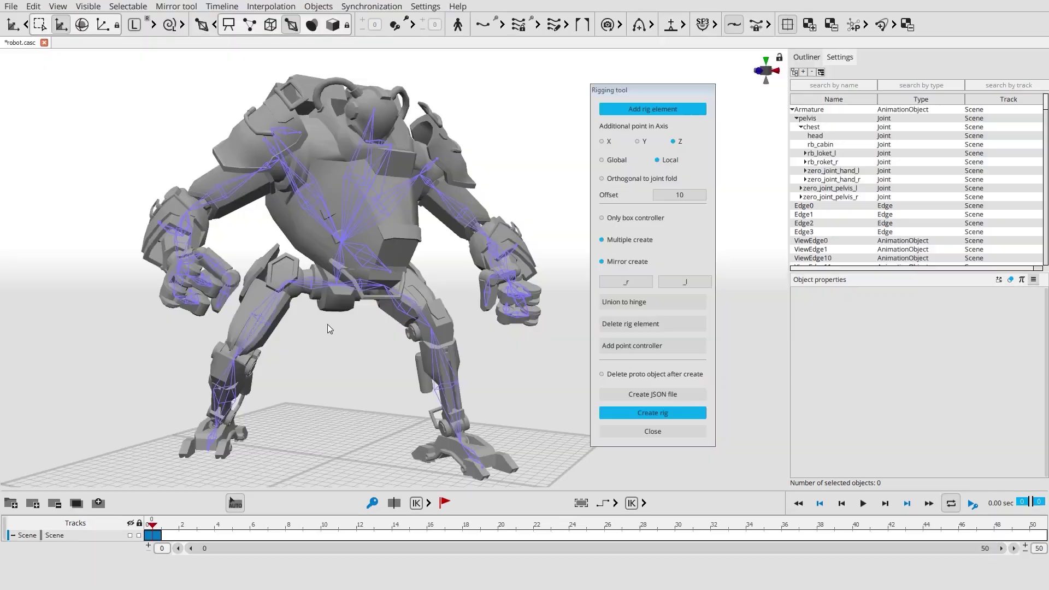
left_click(244, 199)
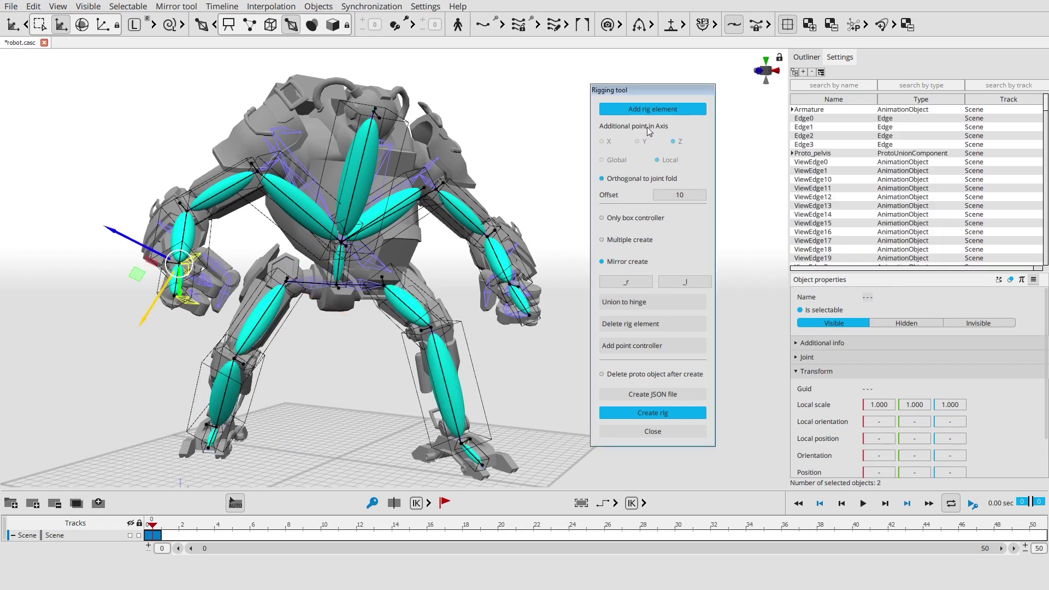
left_click(817, 162)
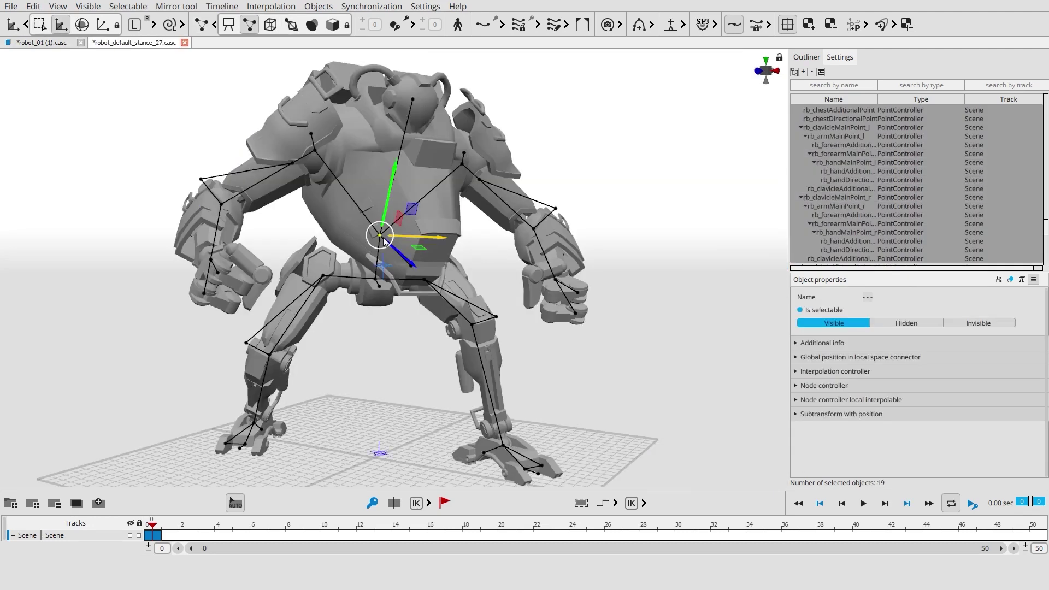
Swing the robot's right arm outward, show the rig as box controllers, and select the forearm sword controller.
right_click_drag(492, 284, 270, 170)
left_click_drag(270, 171, 289, 200)
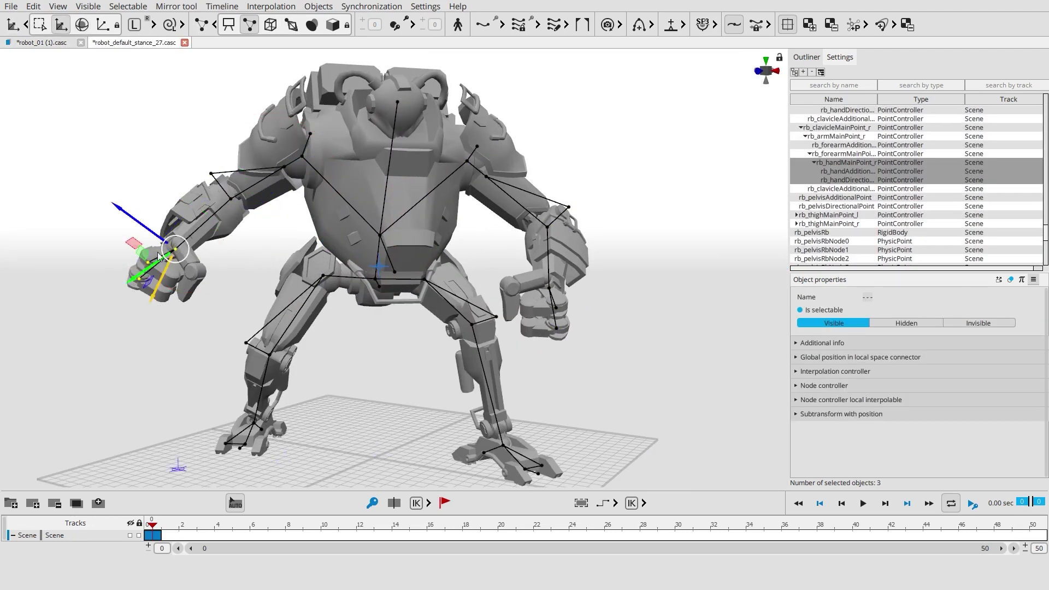
left_click(270, 24)
left_click(159, 206)
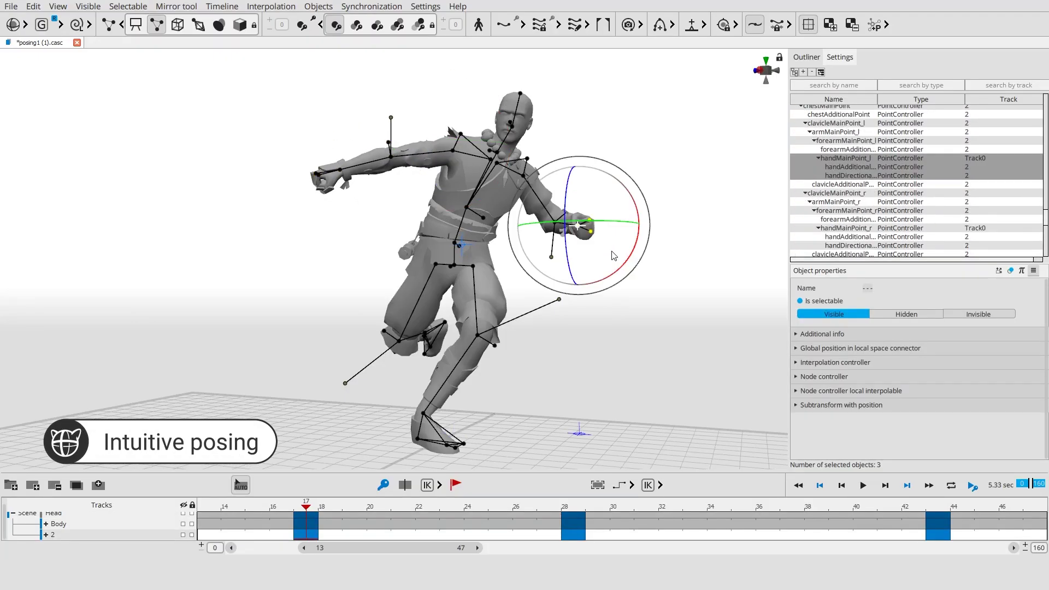
Move the left arm outward, twist the chest, and lower the right foot slightly.
left_click_drag(599, 214, 614, 189)
left_click(466, 207)
left_click_drag(468, 180, 459, 164)
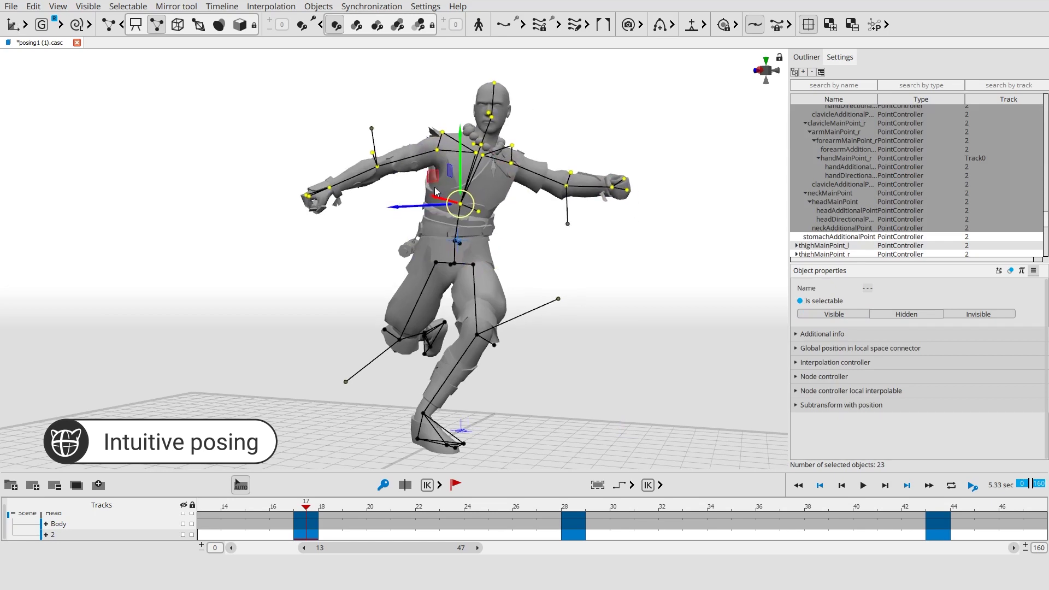
left_click(495, 136)
left_click(422, 354)
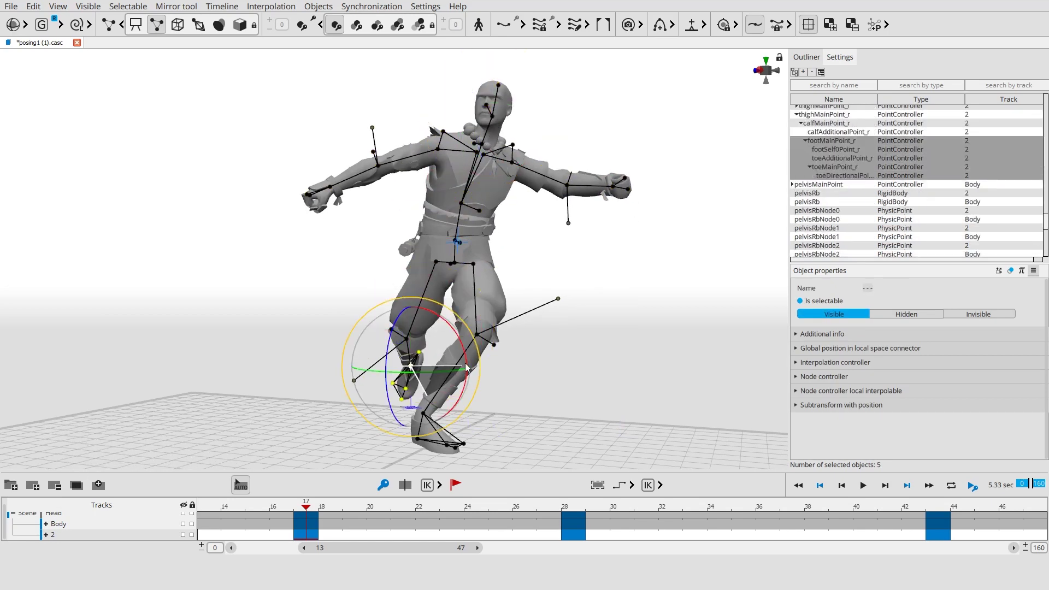
left_click_drag(411, 373, 410, 378)
left_click(535, 396)
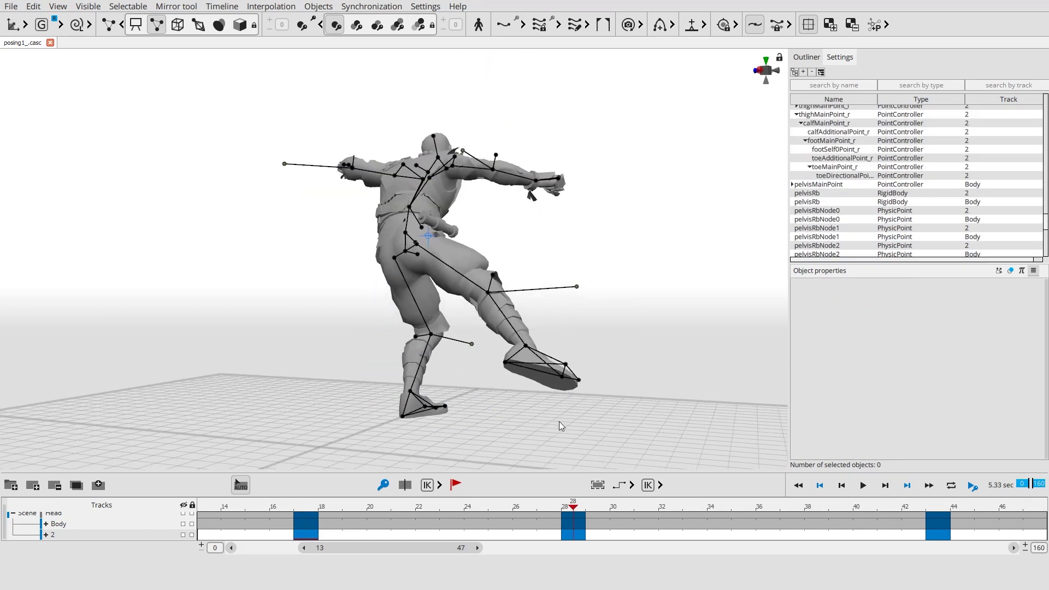
Shift the character's upper body to the right.
right_click_drag(558, 427, 281, 431)
left_click(407, 176)
left_click_drag(429, 152, 449, 159)
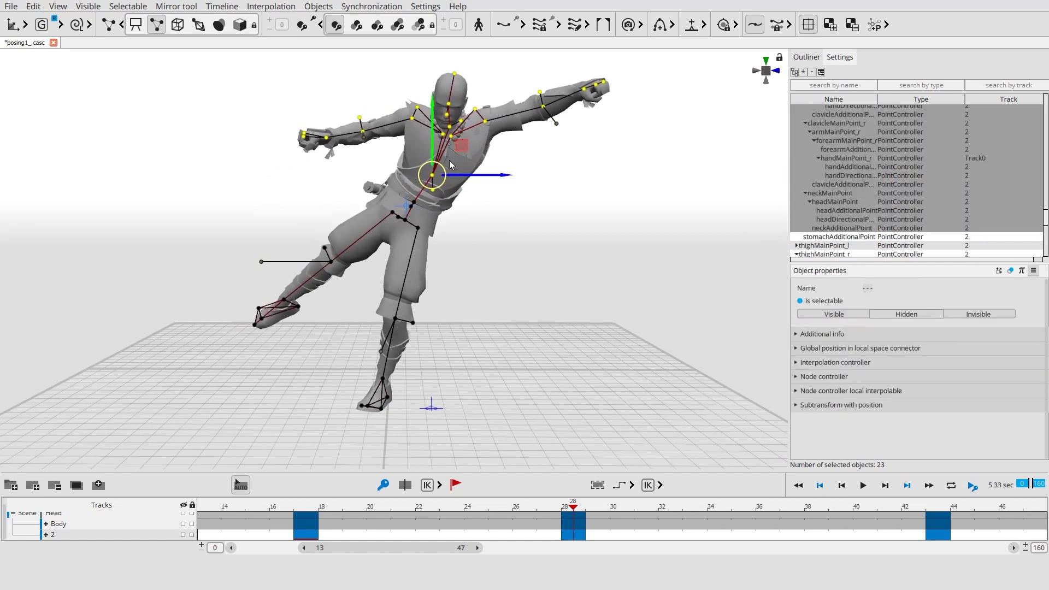
left_click(531, 222)
At frame 43, raise the left foot and bend the knee.
left_click(938, 506)
scroll(522, 432, "up", 5)
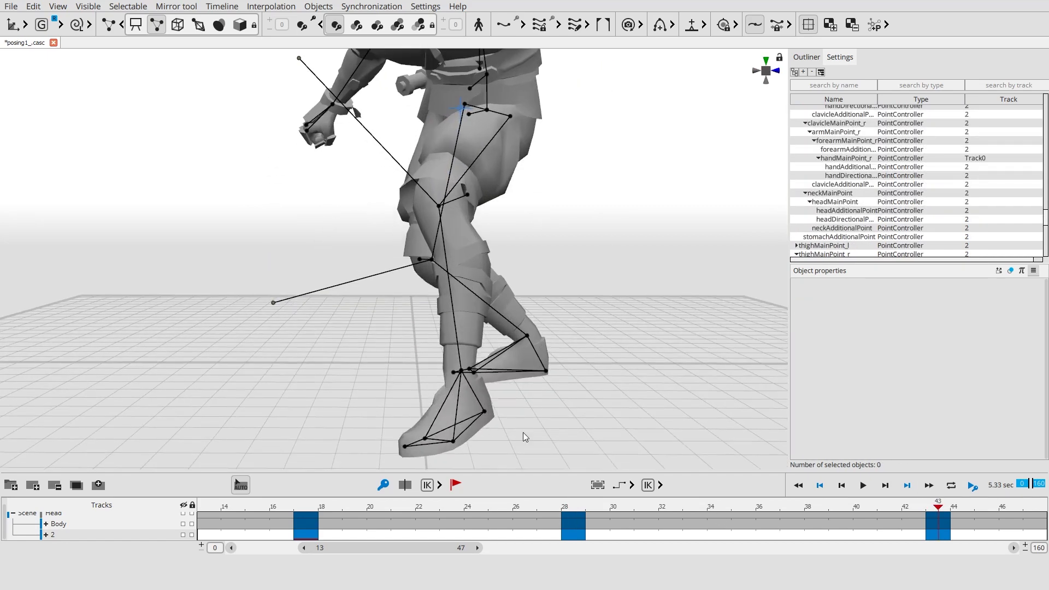
left_click(329, 389)
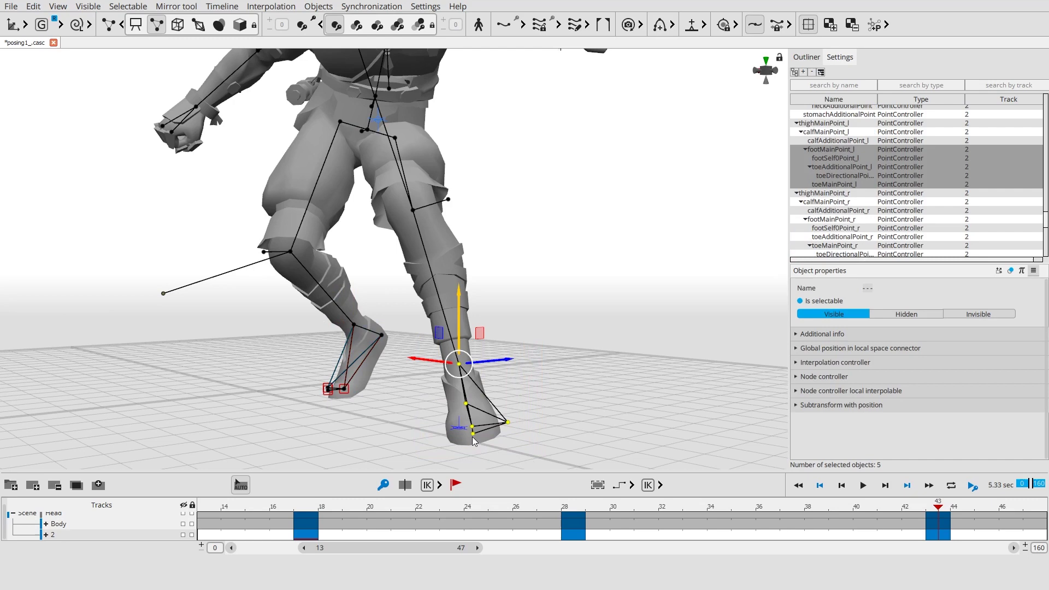
left_click_drag(470, 458, 477, 404)
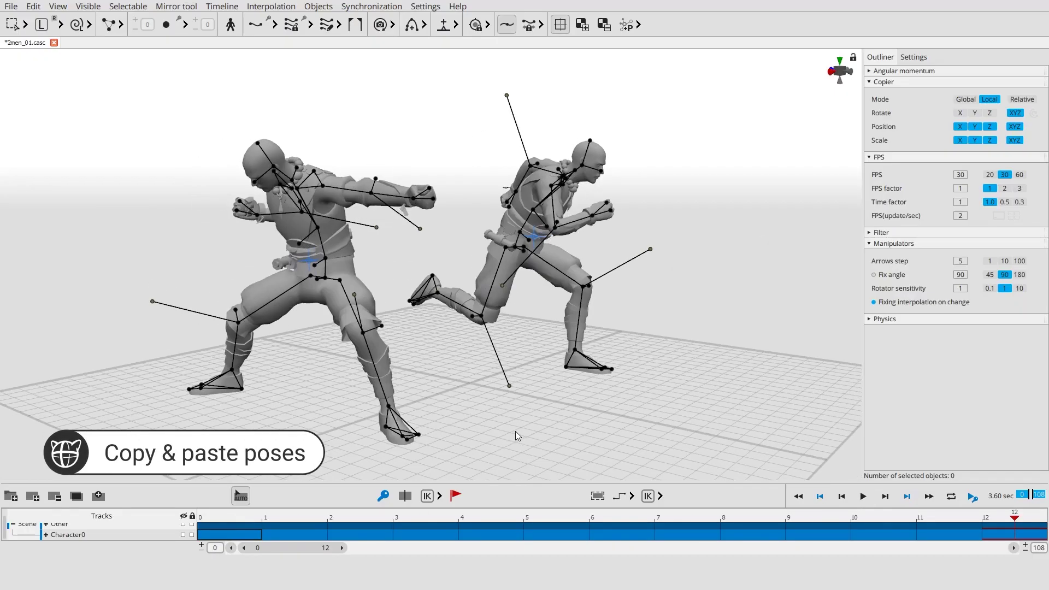
Paste the copied pose onto the other fighter and briefly play the animation.
left_click(509, 368)
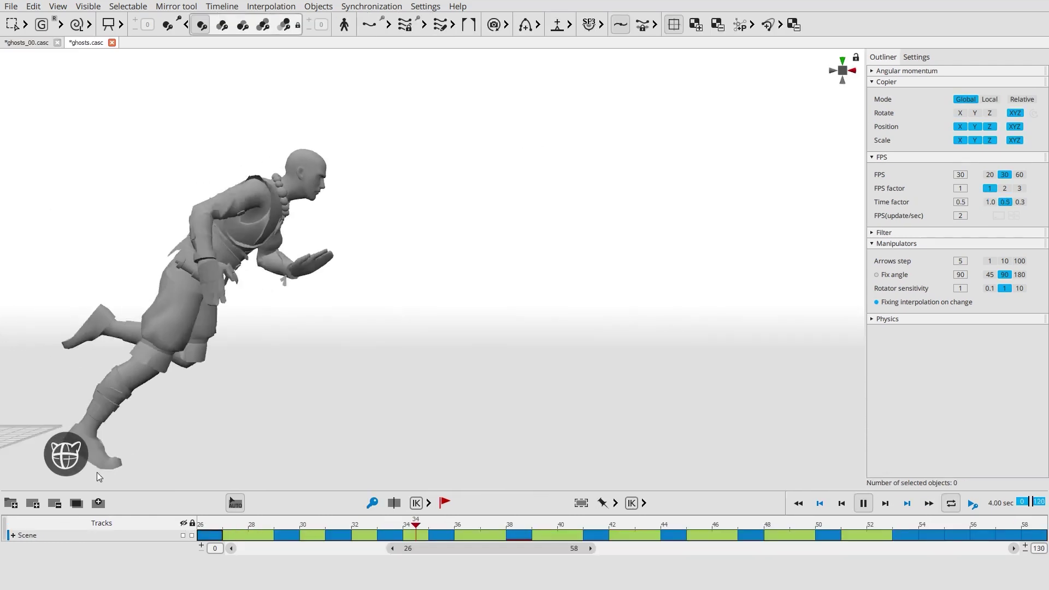
key("space")
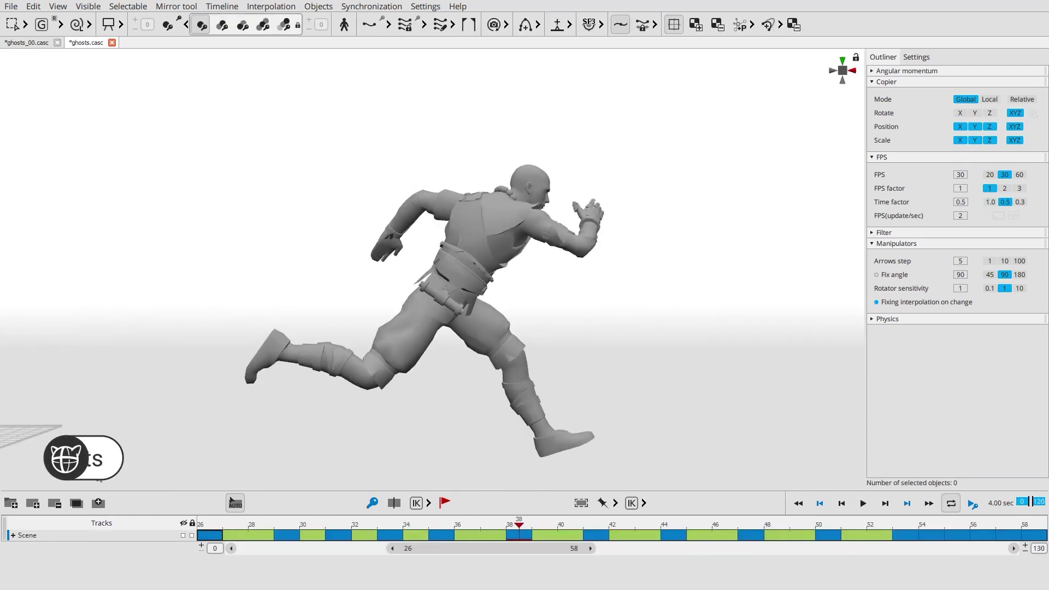
Turn on four neighbour ghosts before and after the current frame, then show edge trajectories at frame 17.
left_click(263, 27)
left_click(135, 21)
left_click(135, 21)
left_click(135, 20)
left_click(309, 21)
left_click(310, 21)
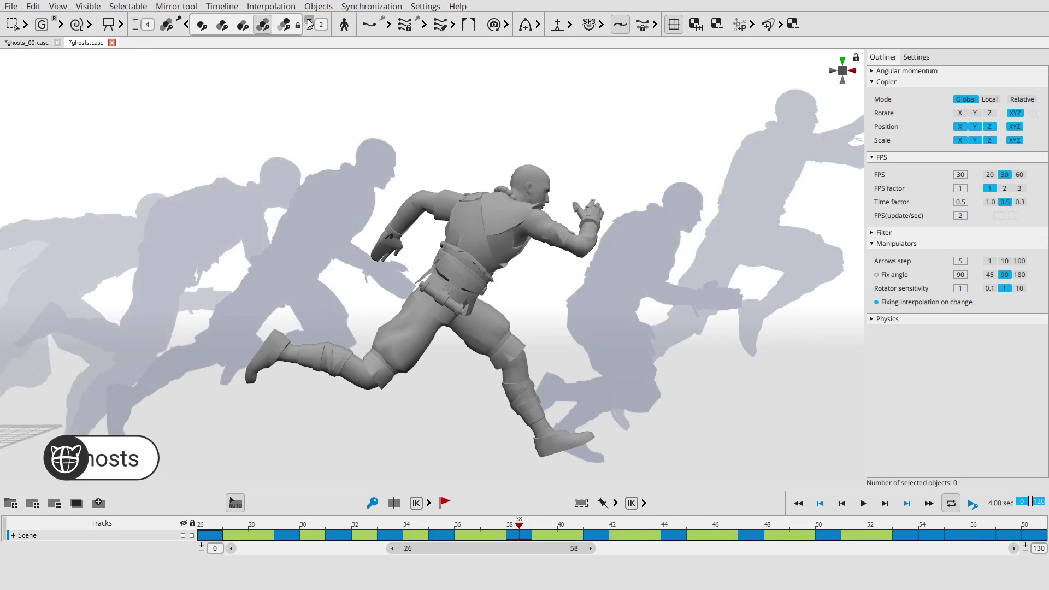
left_click(310, 21)
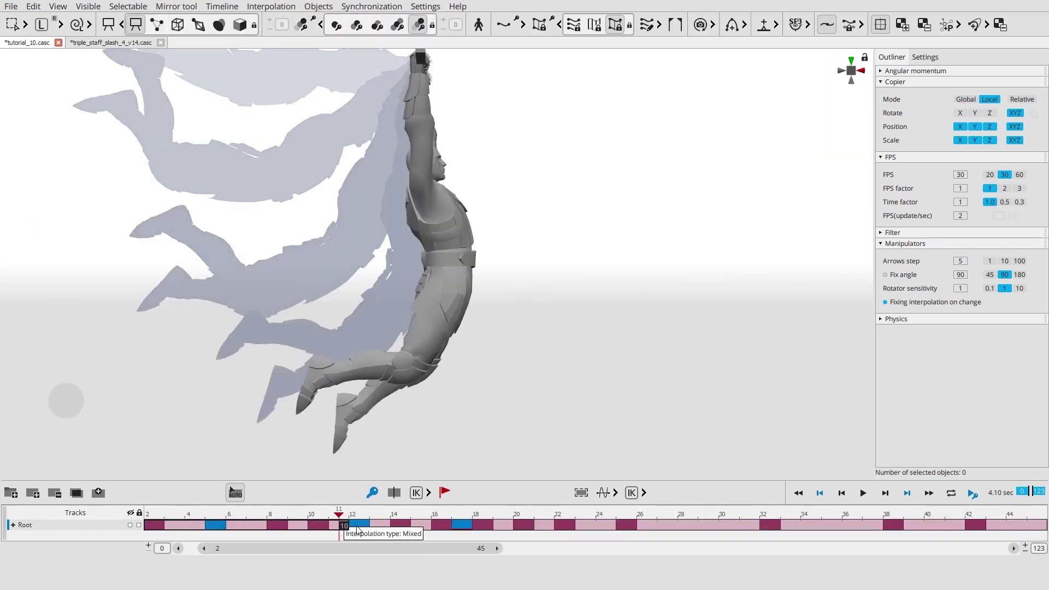
left_click_drag(346, 526, 462, 526)
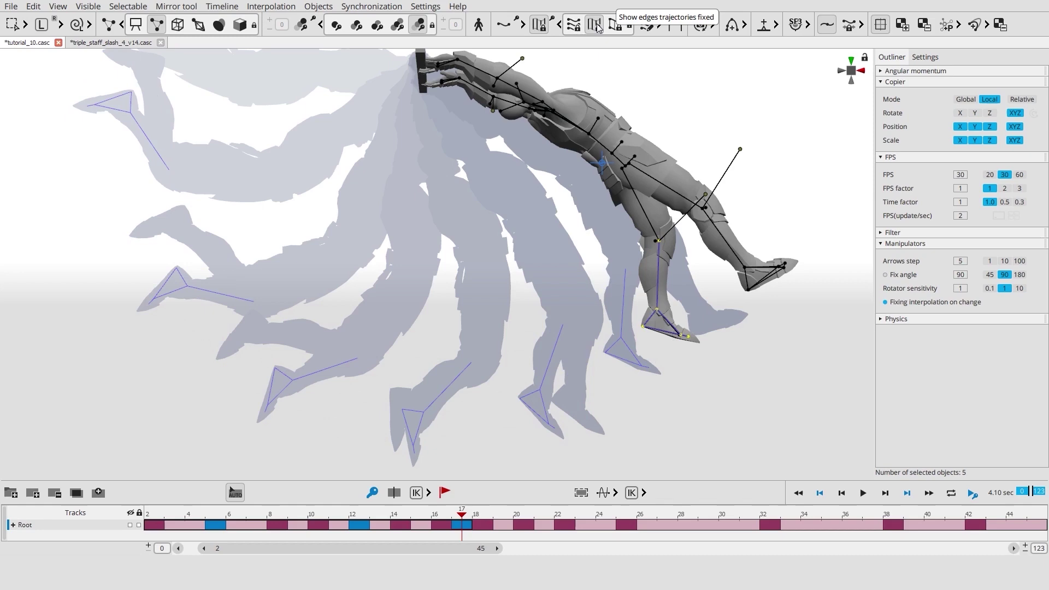
left_click(618, 24)
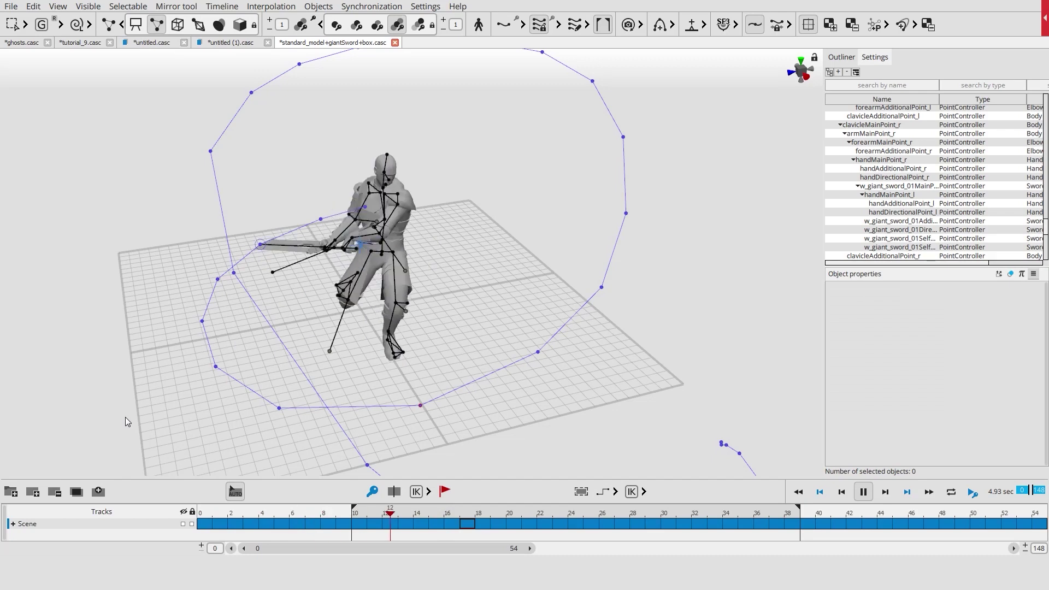
Play the giant-sword swing, then select the arm and sword controllers with the 1 shortcut.
key("space")
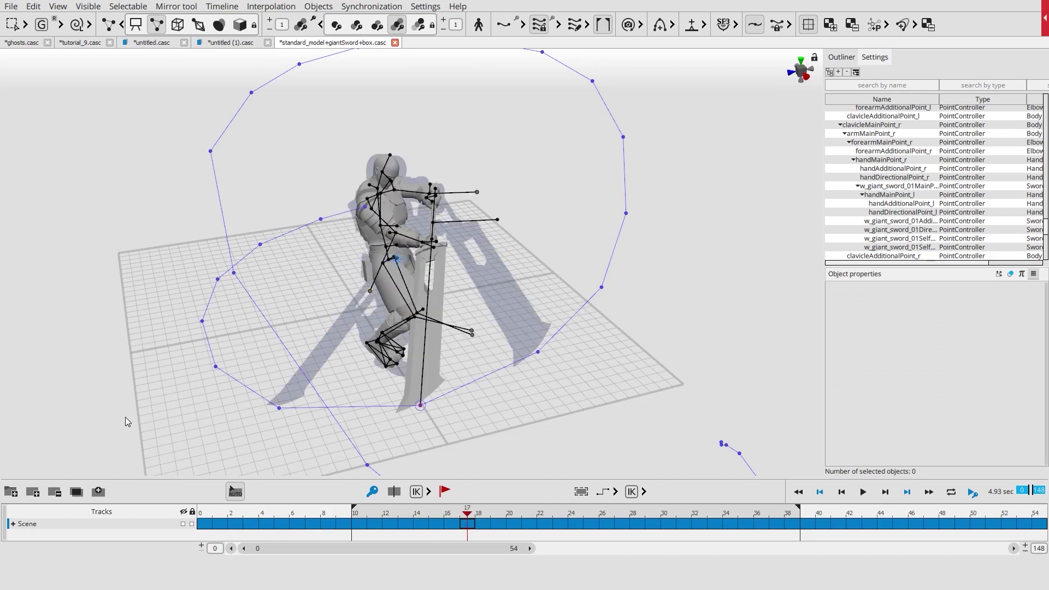
key("1")
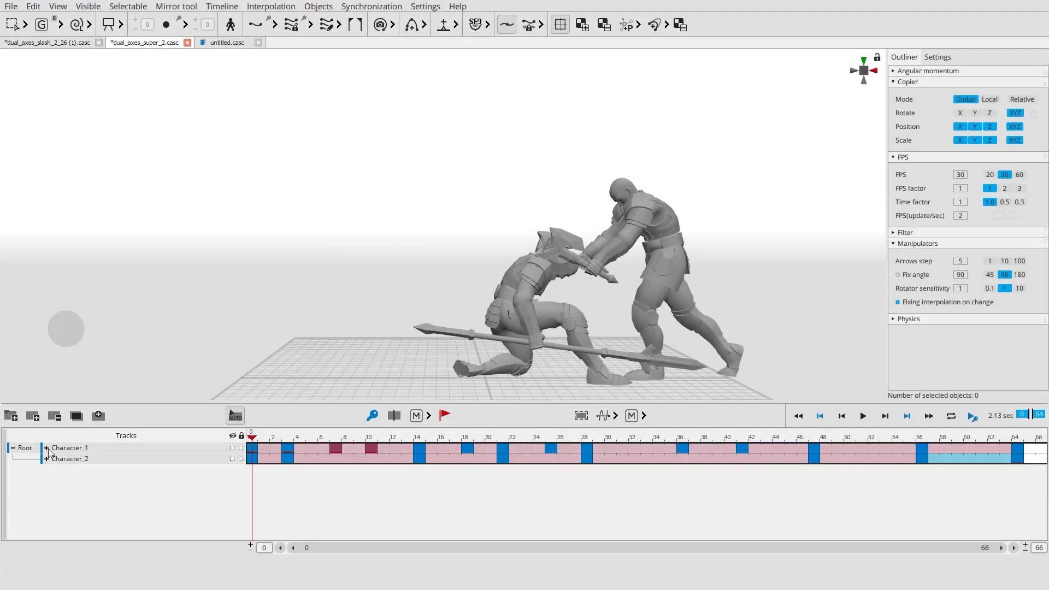
Expand Character_1's track, merge weapons into Other, lock and unlock body tracks, then collapse it.
left_click(47, 448)
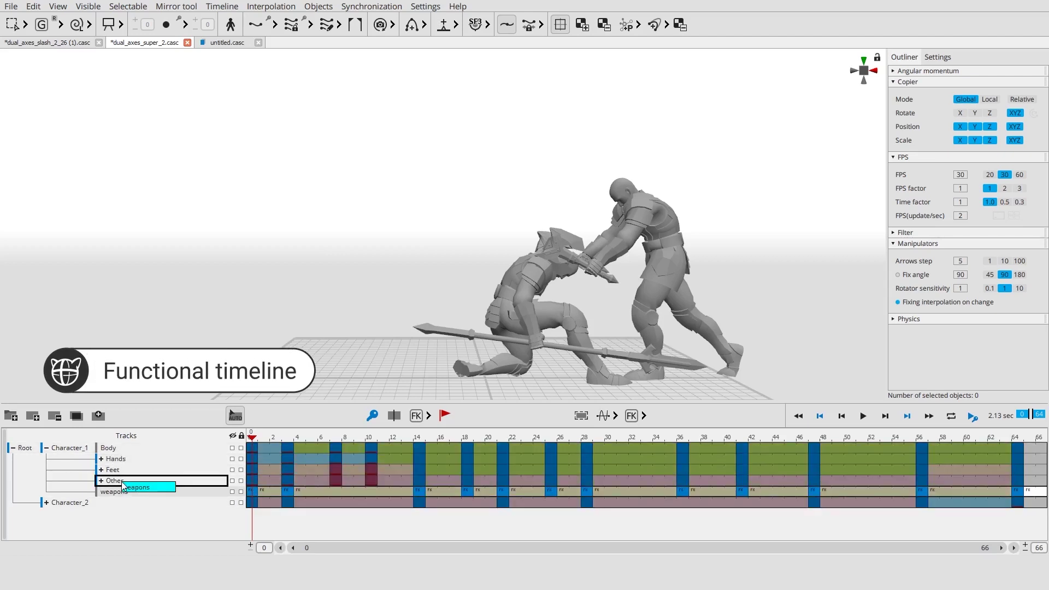
left_click_drag(122, 485, 124, 485)
left_click(75, 457)
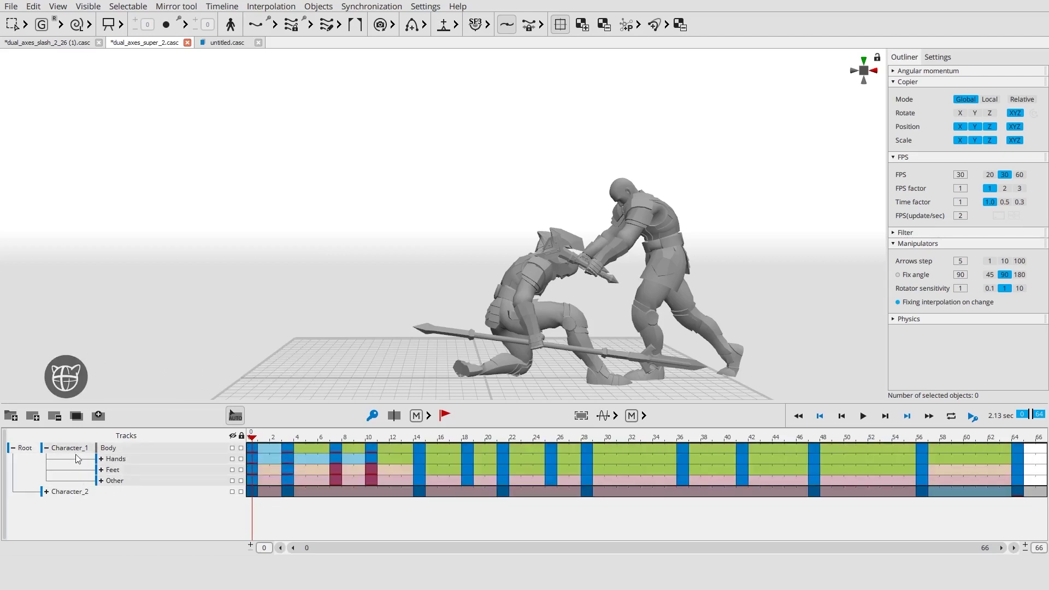
left_click(242, 437)
left_click(242, 437)
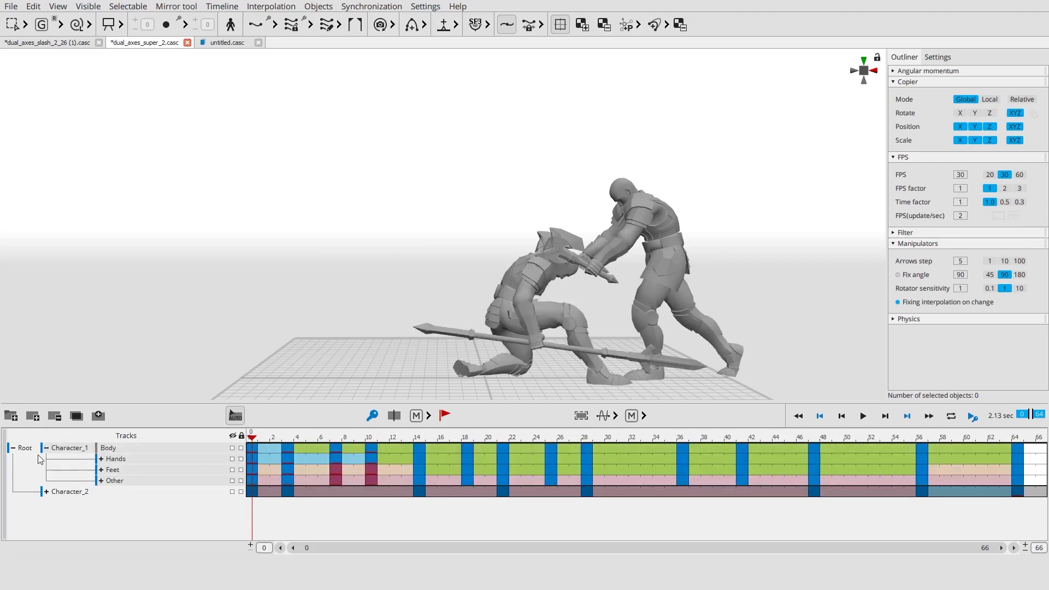
left_click(47, 447)
Review the animation at frames 27, 45, 55, 62 and 48.
left_click(576, 449)
left_click(546, 417)
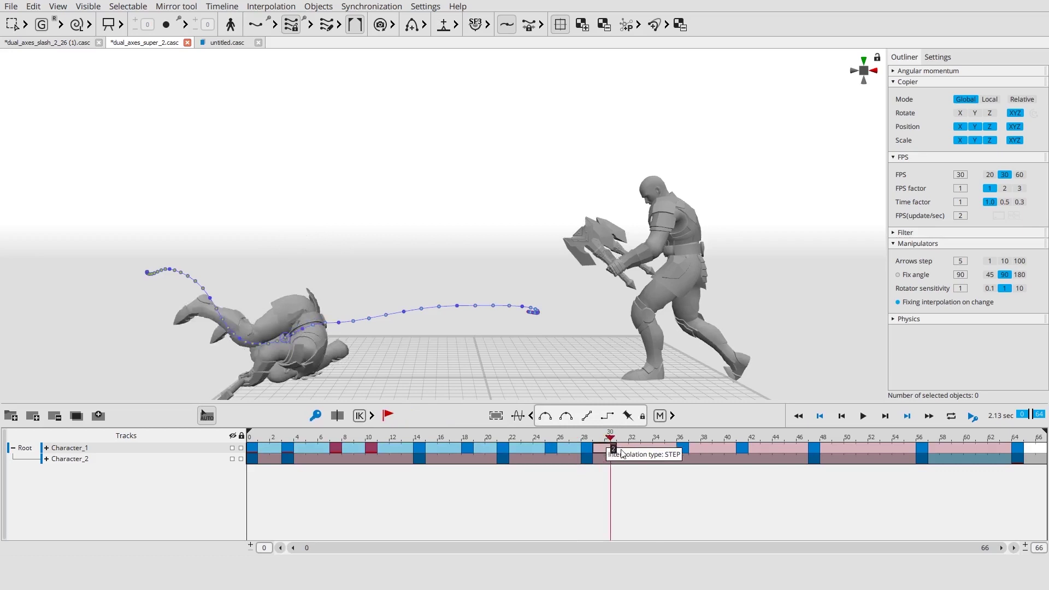
left_click(913, 450)
left_click(996, 451)
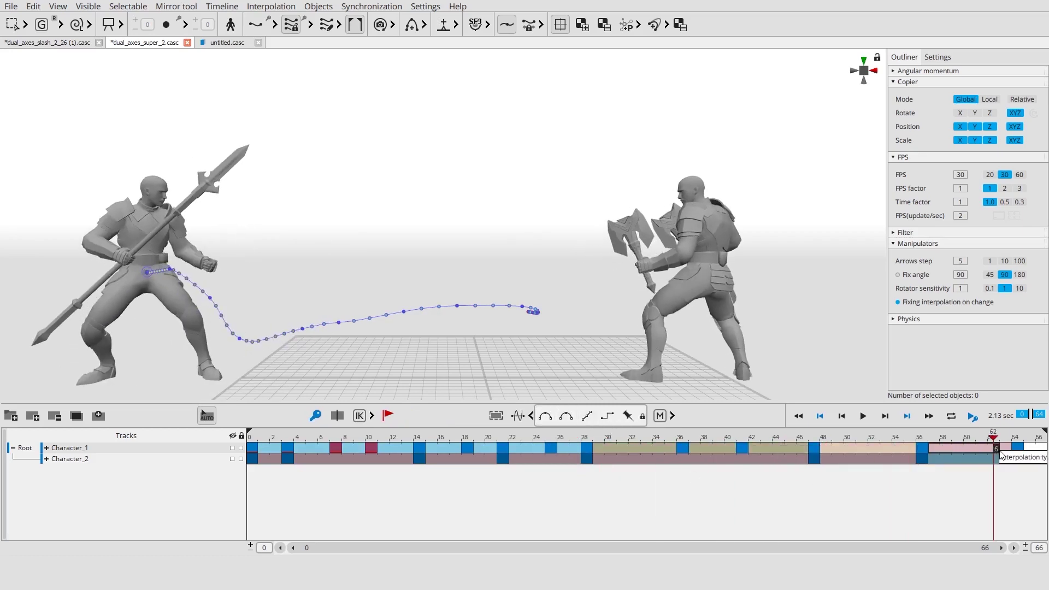
left_click(825, 448)
Move Character_1's key from frame 28 to 33 and set the playhead to frame 30.
left_click(587, 448)
left_click_drag(586, 448, 649, 455)
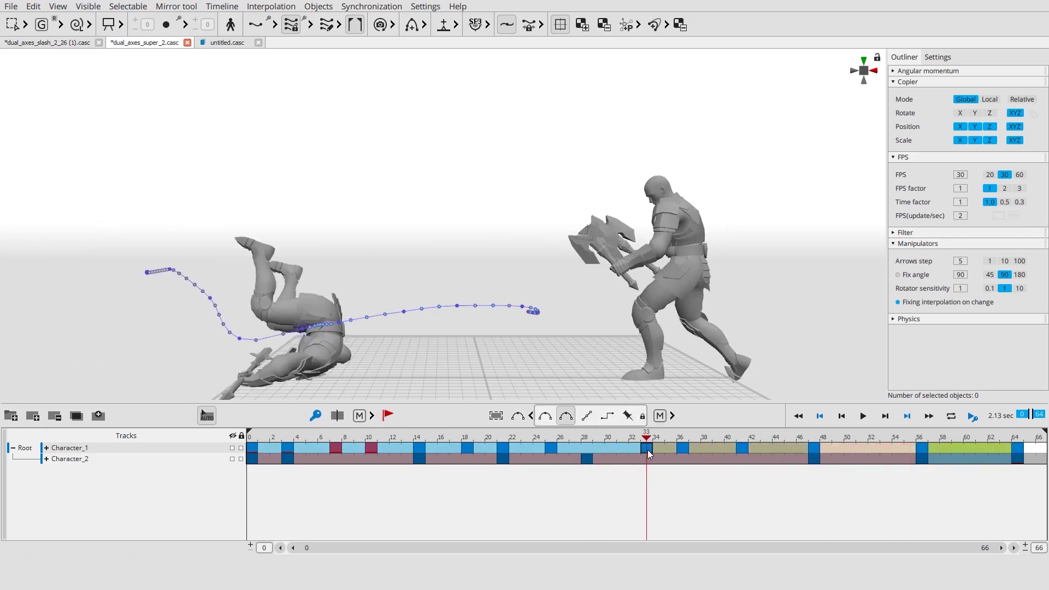
left_click(704, 448)
left_click(551, 449)
left_click(615, 451)
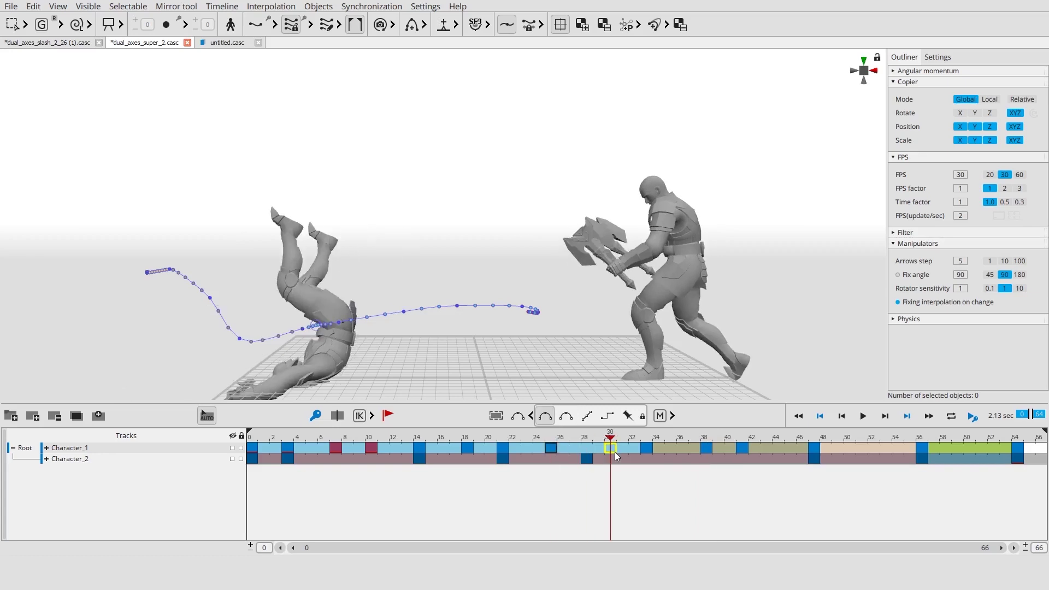
Select Character_1's keys from frame 14 to 47, apply the interval change, and return to frame 30.
left_click(418, 449)
left_click(814, 450)
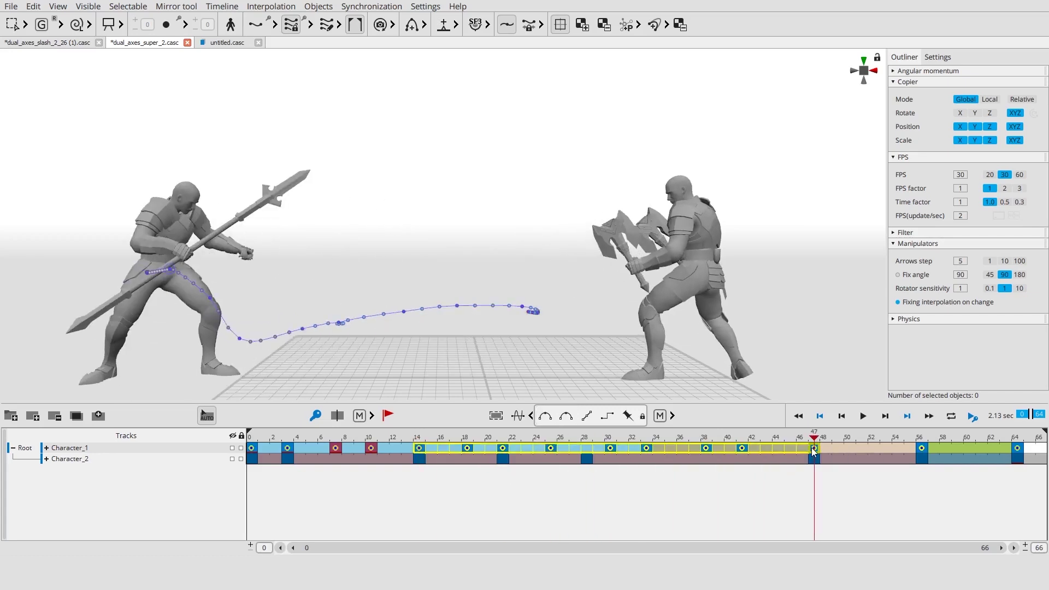
left_click(1012, 448)
left_click(619, 449)
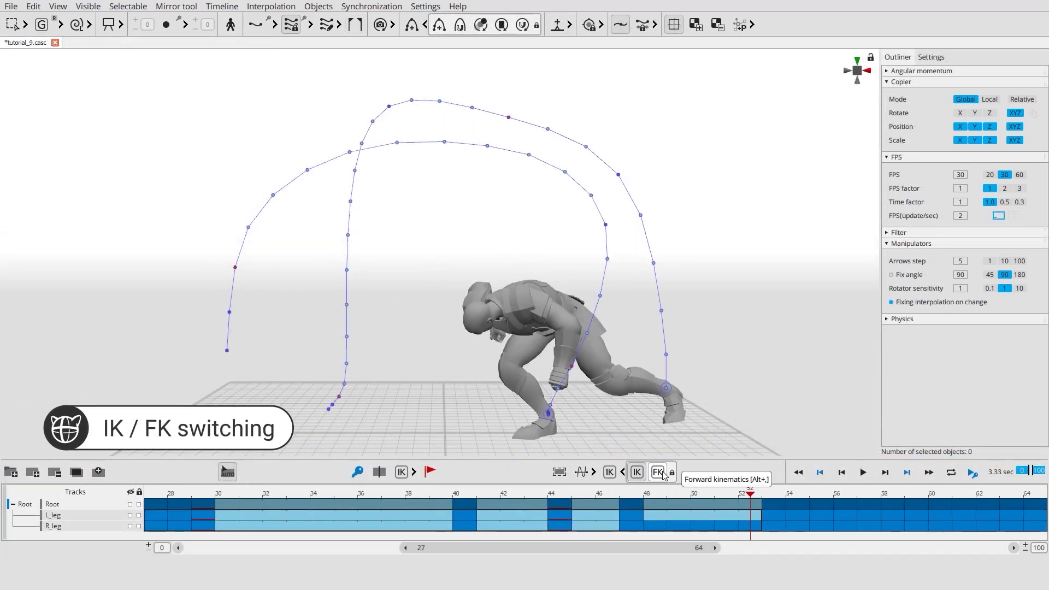
Switch the leg intervals to FK and play the jump from frame 27.
left_click(638, 473)
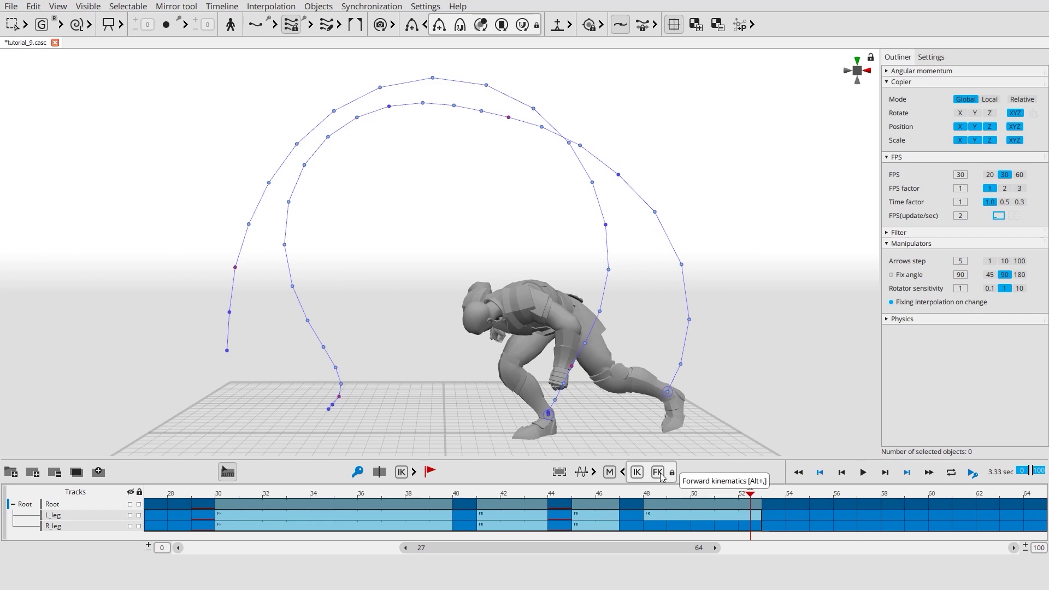
left_click(148, 506)
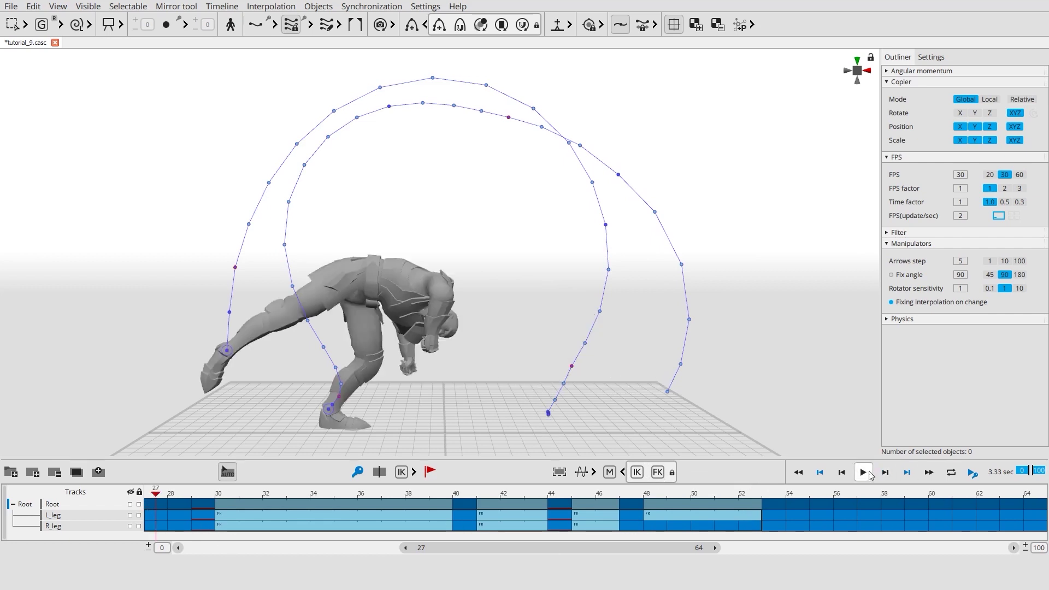
left_click(869, 474)
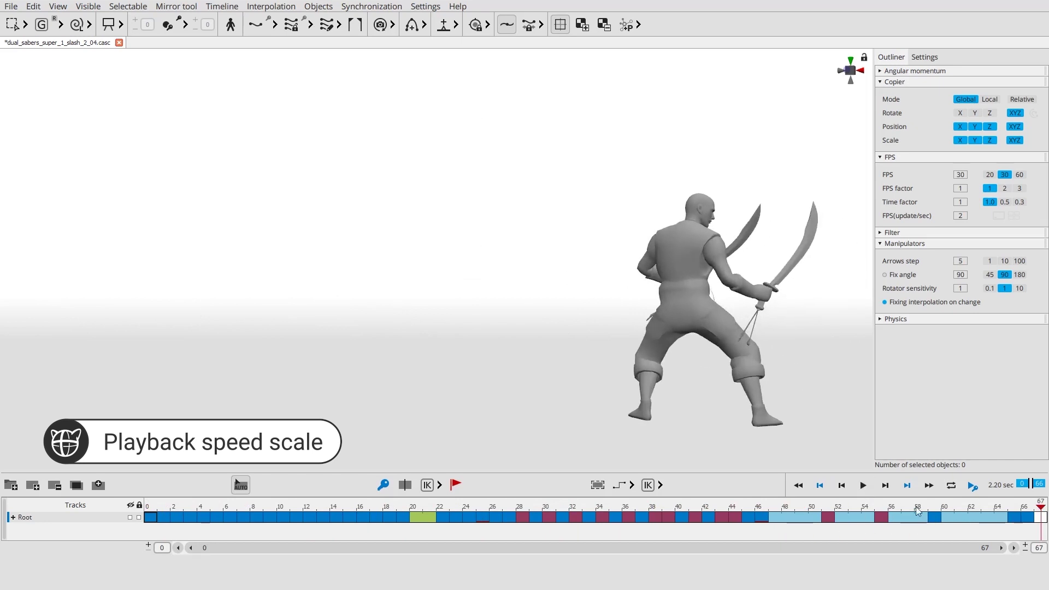
Play from frame 24, make the camera track the robot's right hand, and enable silhouettes.
left_click_drag(918, 511, 469, 507)
left_click(863, 485)
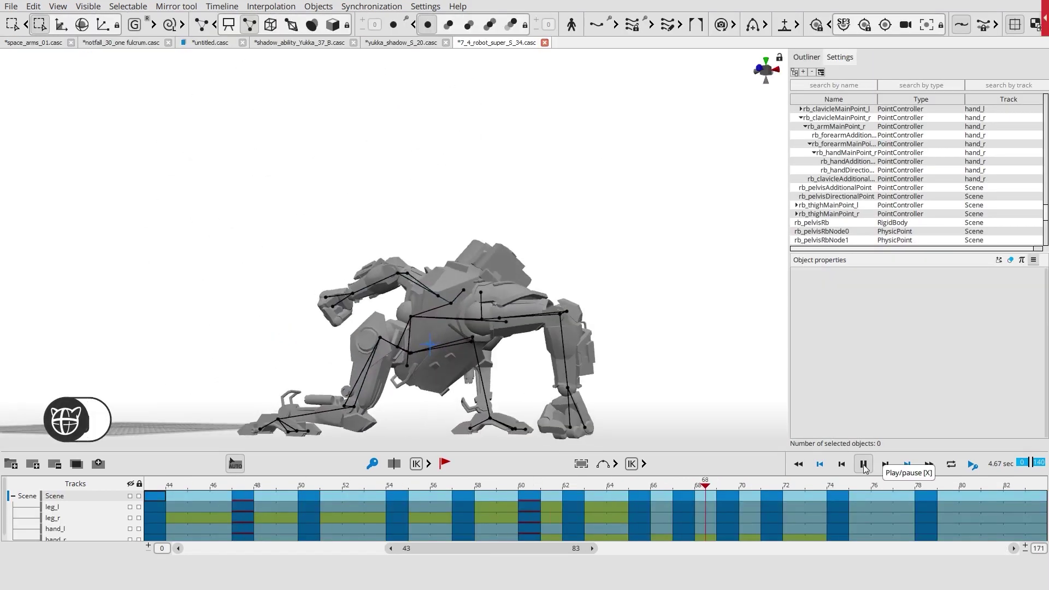
left_click_drag(618, 459, 617, 448)
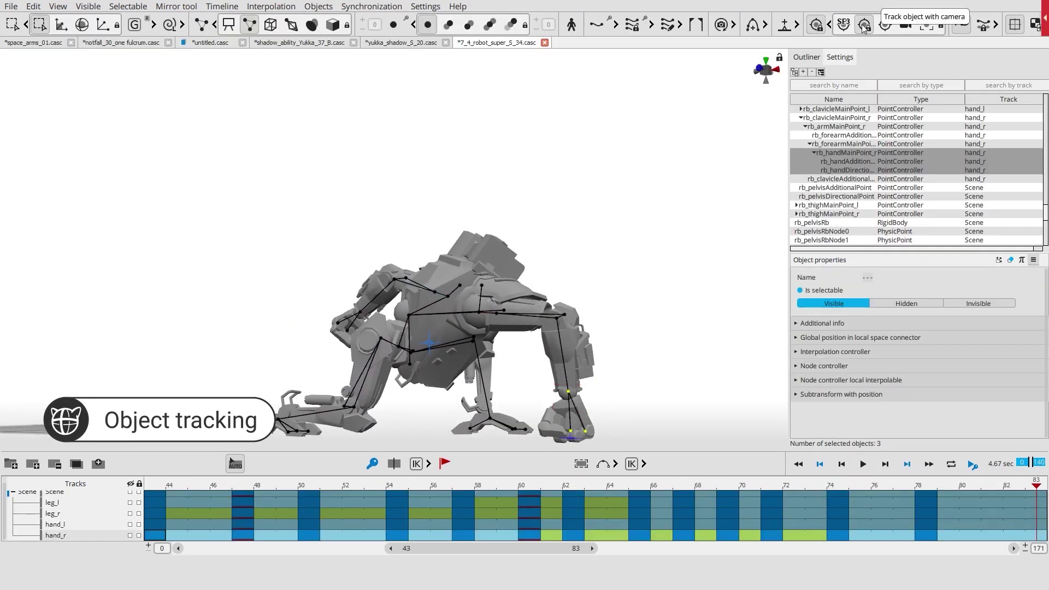
left_click(863, 26)
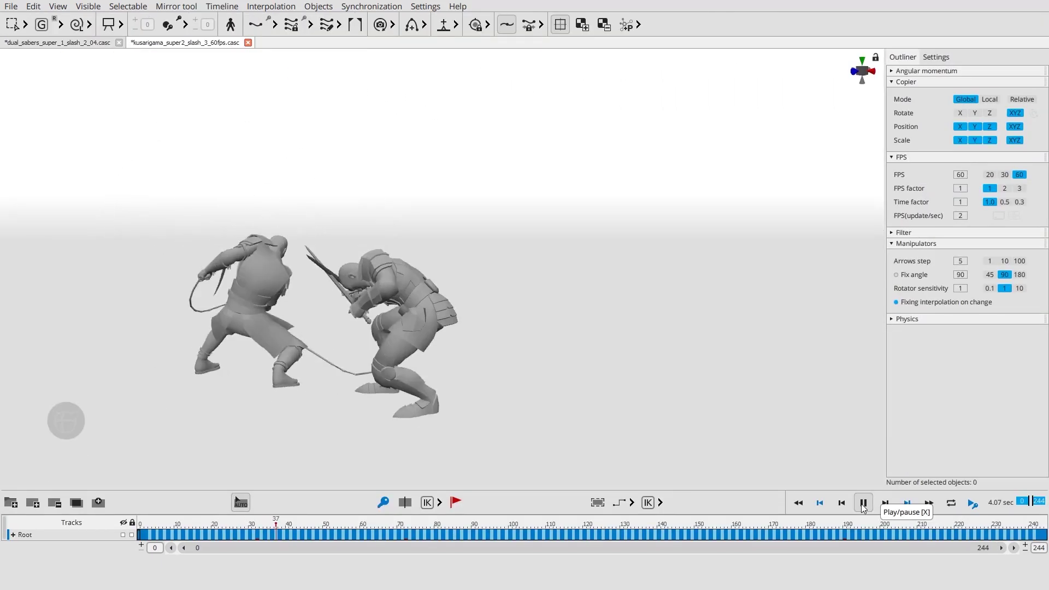
key("alt+s")
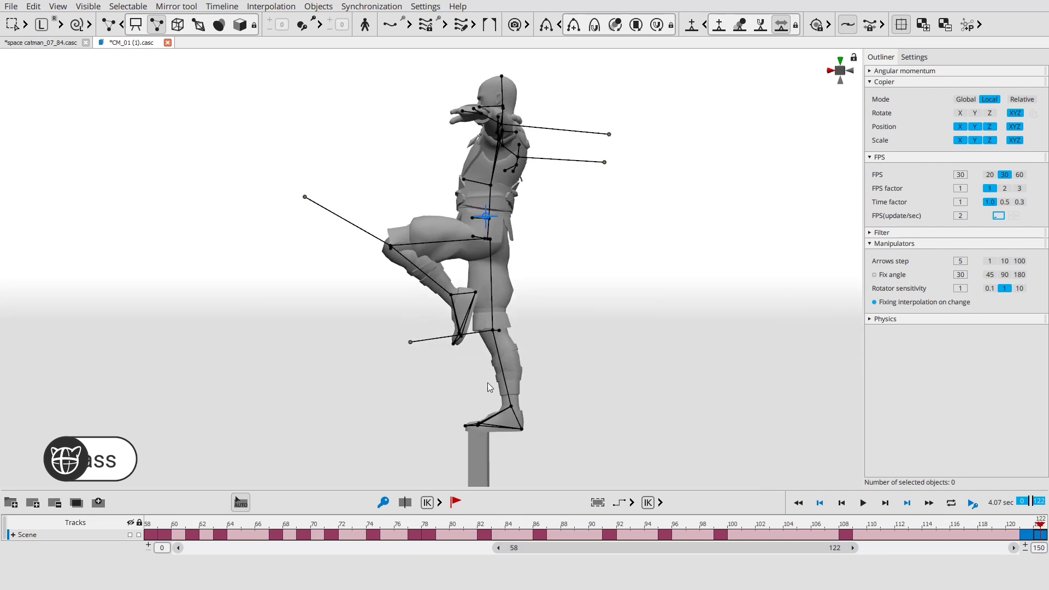
Box-select the upper-body joints and rotate the torso forward over the pillar.
left_click_drag(426, 66, 543, 262)
left_click_drag(539, 257, 514, 235)
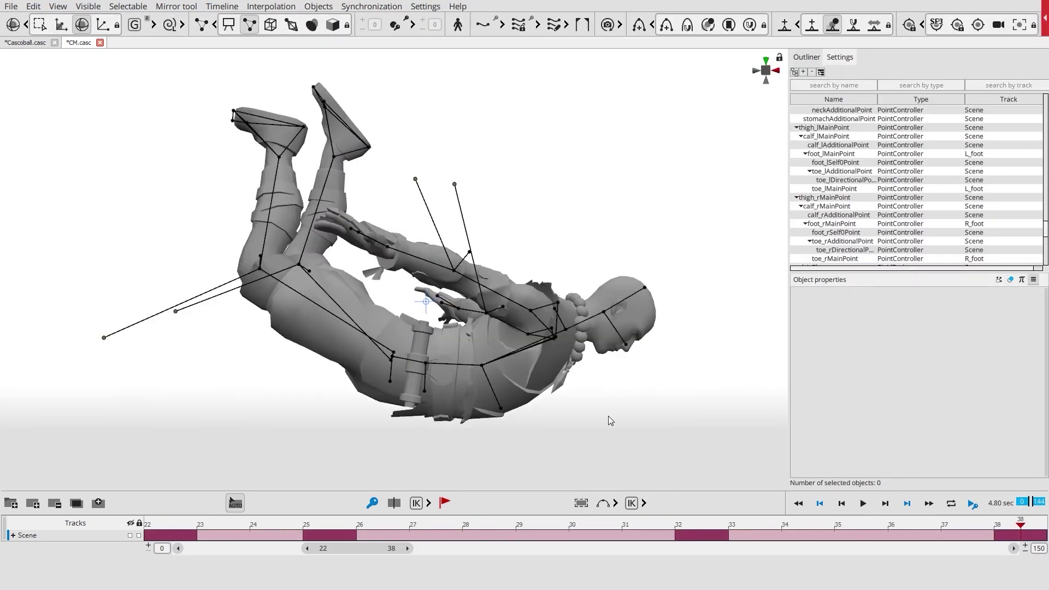
Drag the rotation gizmo to swing the whole airborne character around mid-air.
left_click_drag(667, 480, 555, 439)
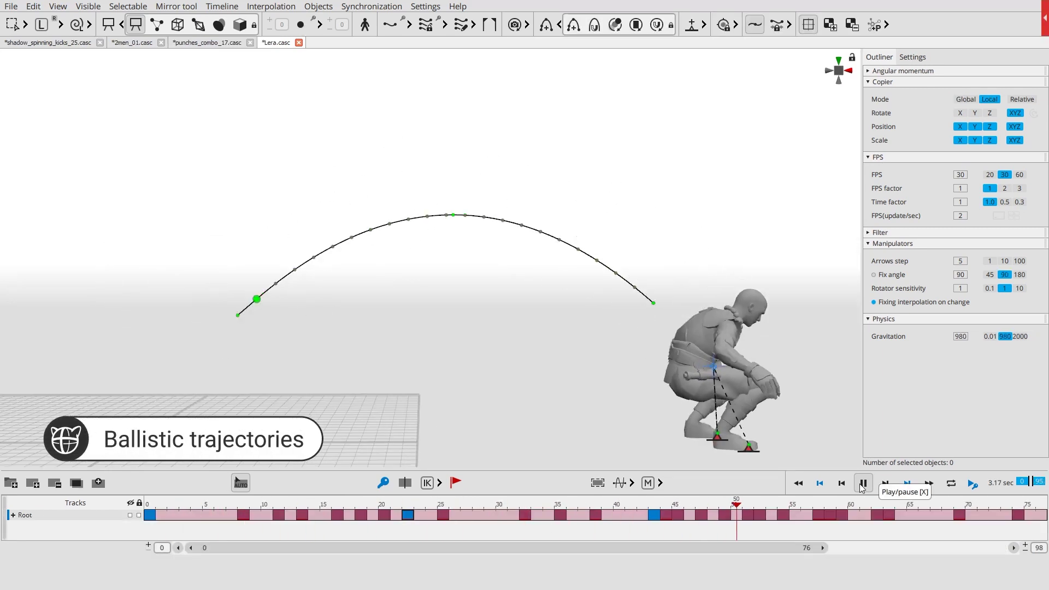
Lower and narrow the ballistic arc, snap its end onto the frame-49 landing pose, and play it.
left_click(863, 484)
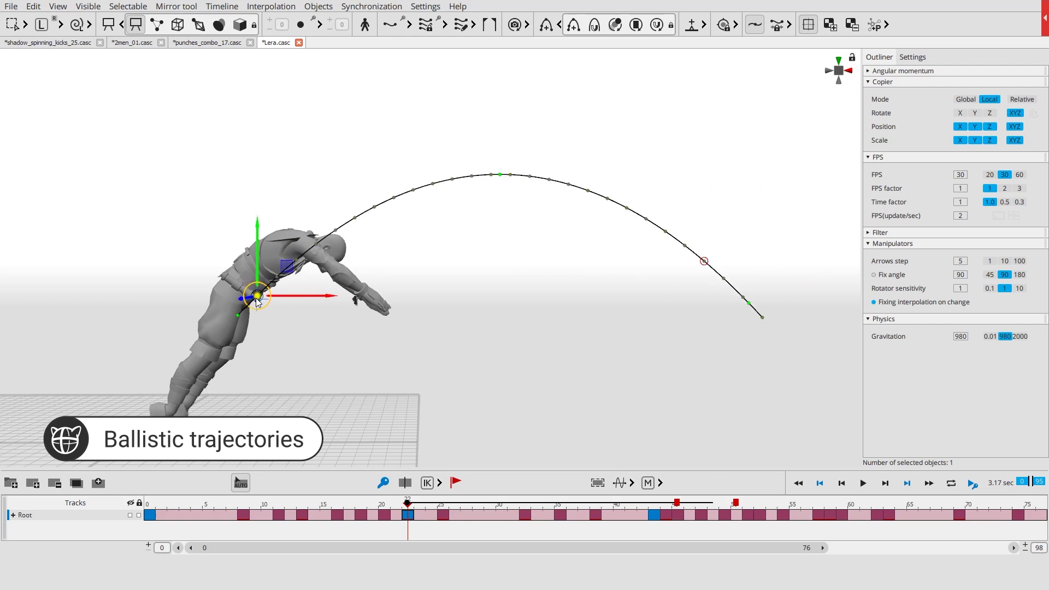
left_click_drag(258, 300, 403, 225)
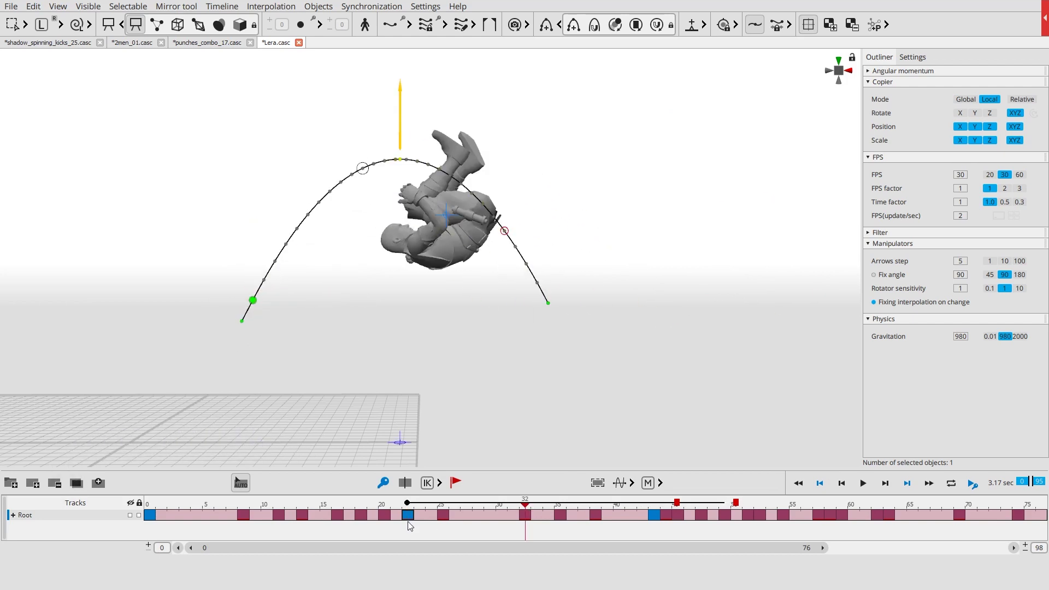
left_click_drag(410, 525, 723, 521)
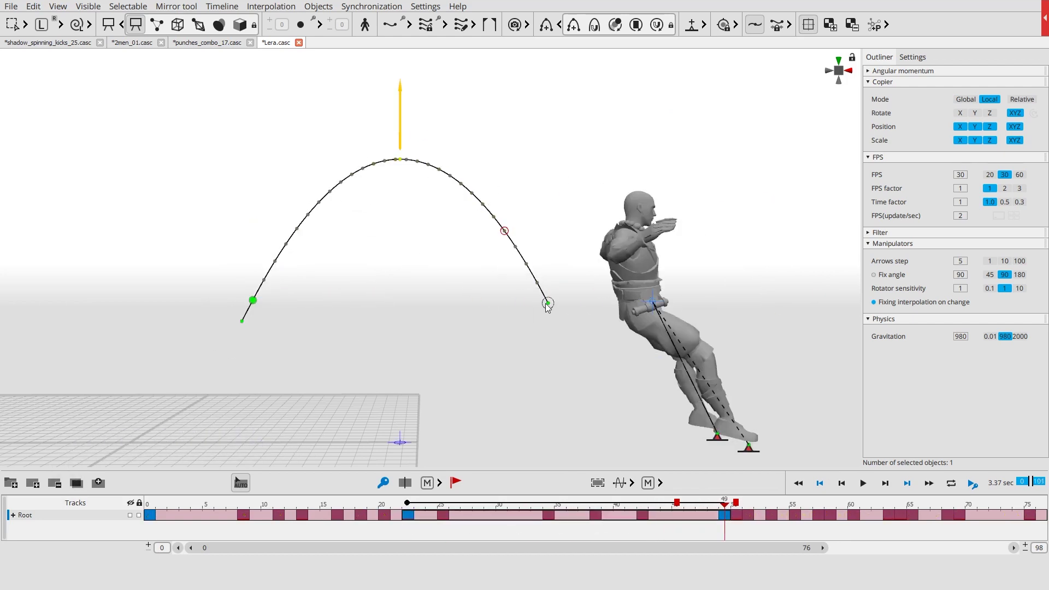
left_click_drag(548, 304, 652, 304)
left_click(610, 363)
key("space")
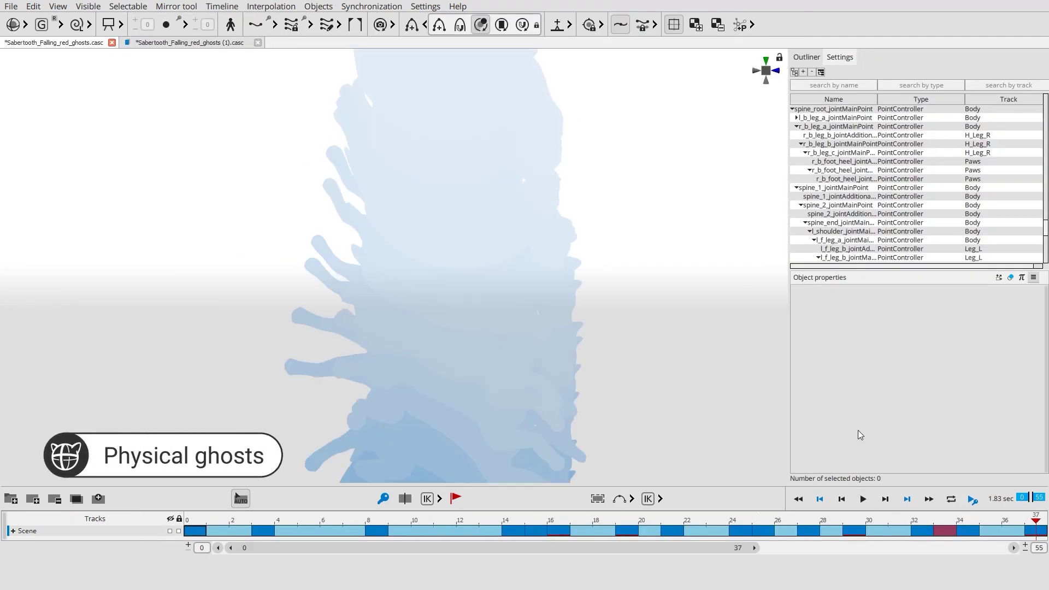
Rotate the sabertooth's hind-leg joints to re-pose its body at an earlier fall frame.
left_click_drag(1040, 526, 568, 526)
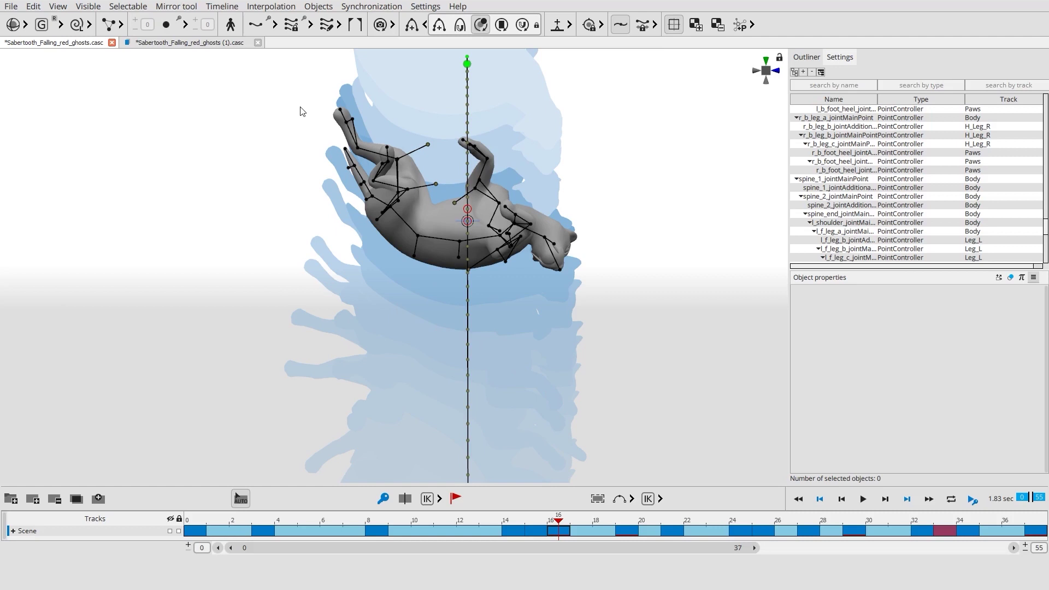
left_click_drag(441, 284, 441, 284)
left_click_drag(420, 237, 493, 324)
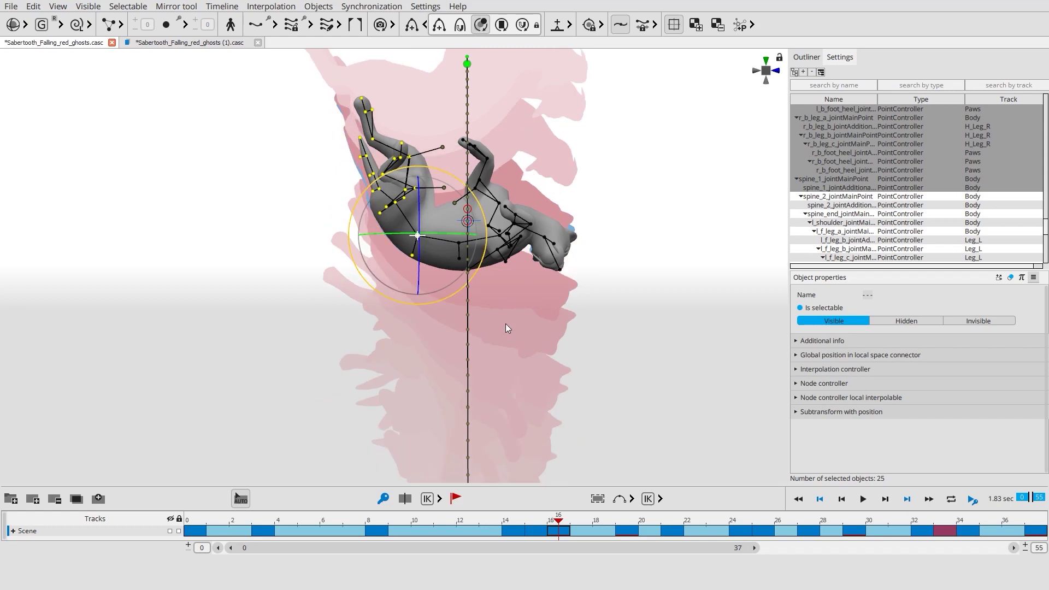
left_click(506, 324)
Rotate the front legs, neck and head, update the physical ghosts, hide the rig, and play the fall.
left_click_drag(447, 123, 513, 283)
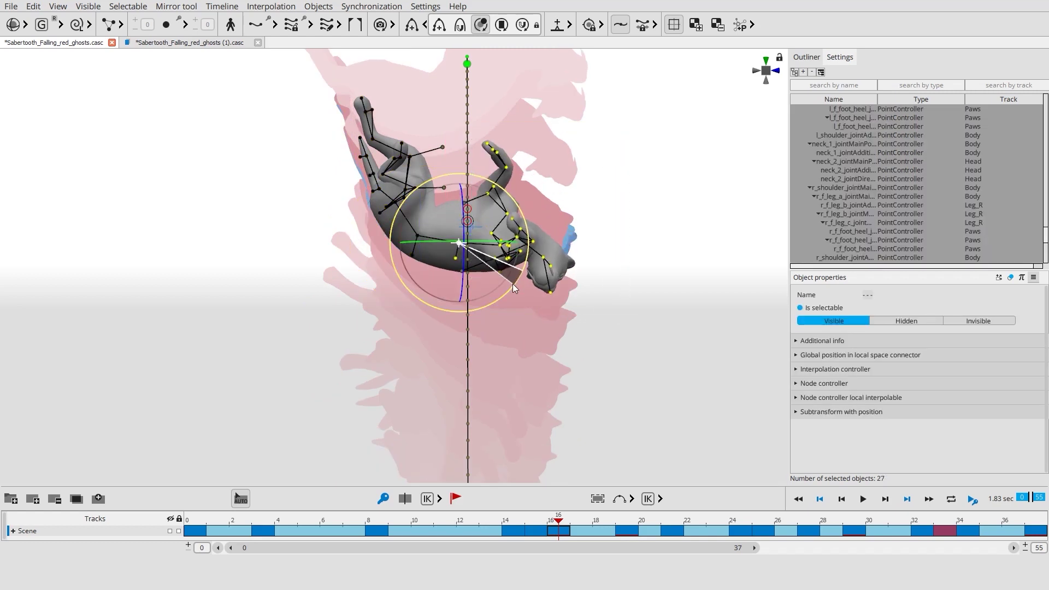
left_click(572, 316)
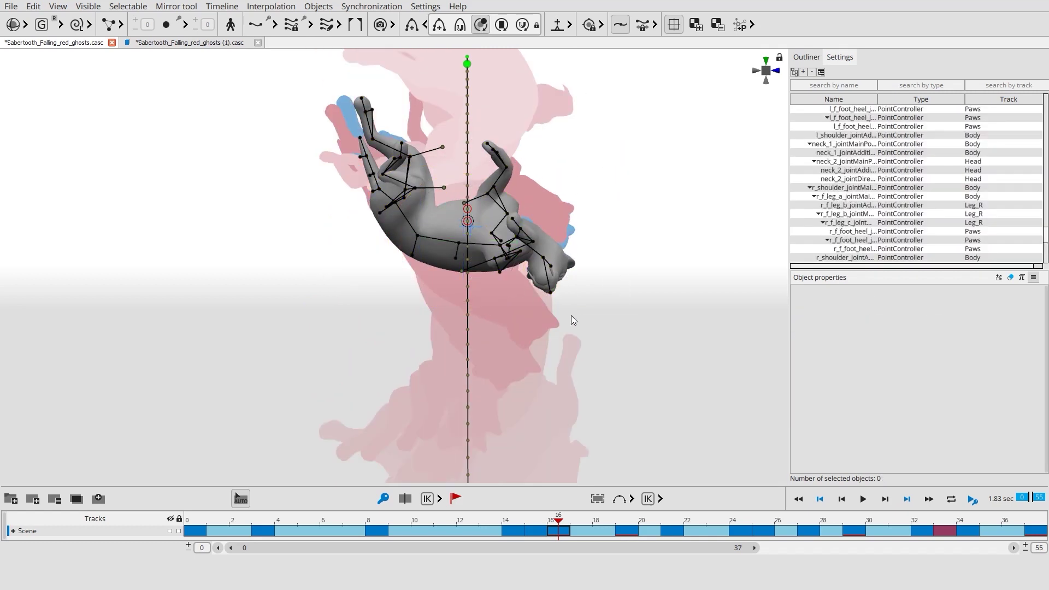
left_click(522, 25)
key("h")
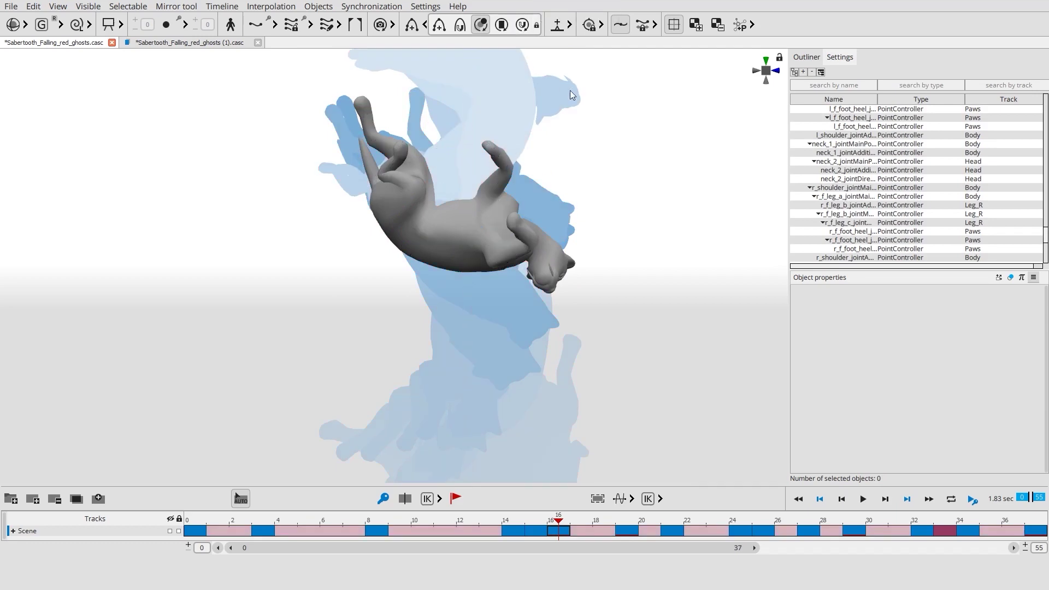
key("space")
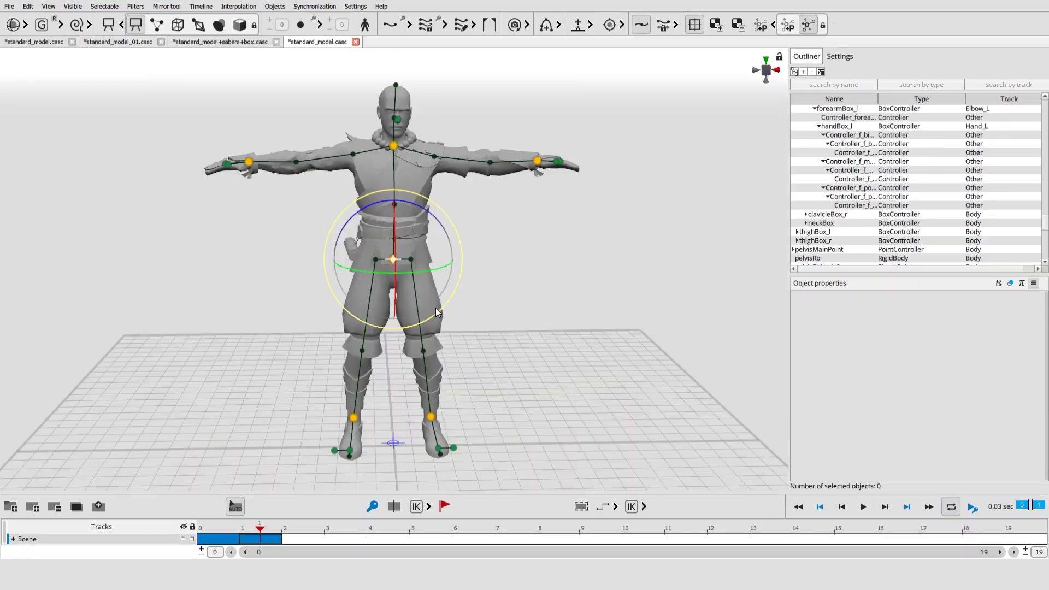
Flip the standard character around its pelvis into a handstand and rotate the raised hand.
left_click_drag(435, 307, 389, 222)
right_click_drag(390, 221, 412, 214)
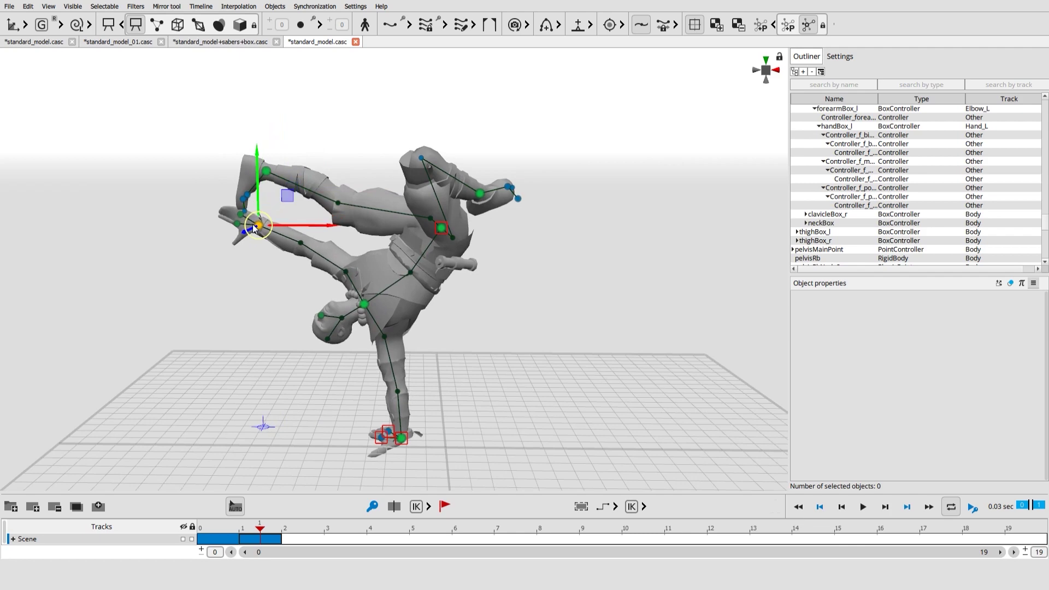
key("e")
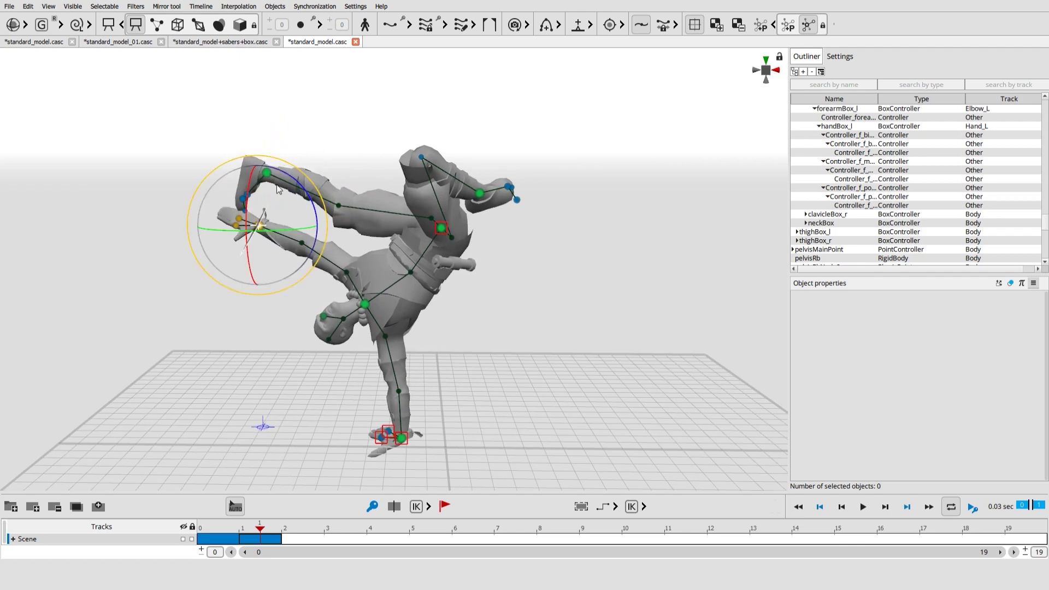
left_click_drag(298, 283, 279, 289)
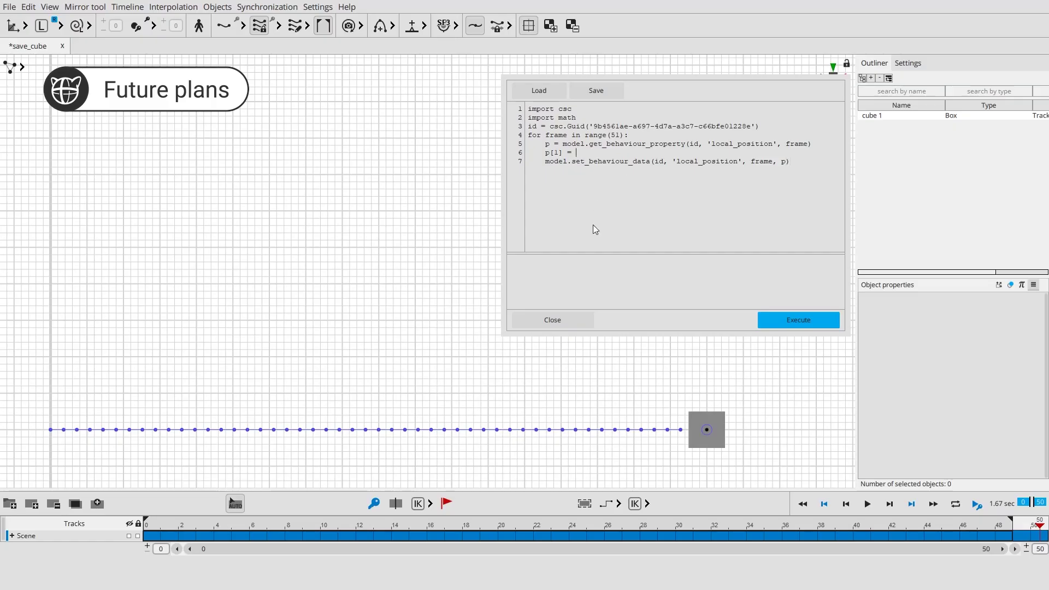
Execute the script setting p[1] = 50 * math.sin(frame/5) so the cube follows a sine wave.
left_click(799, 320)
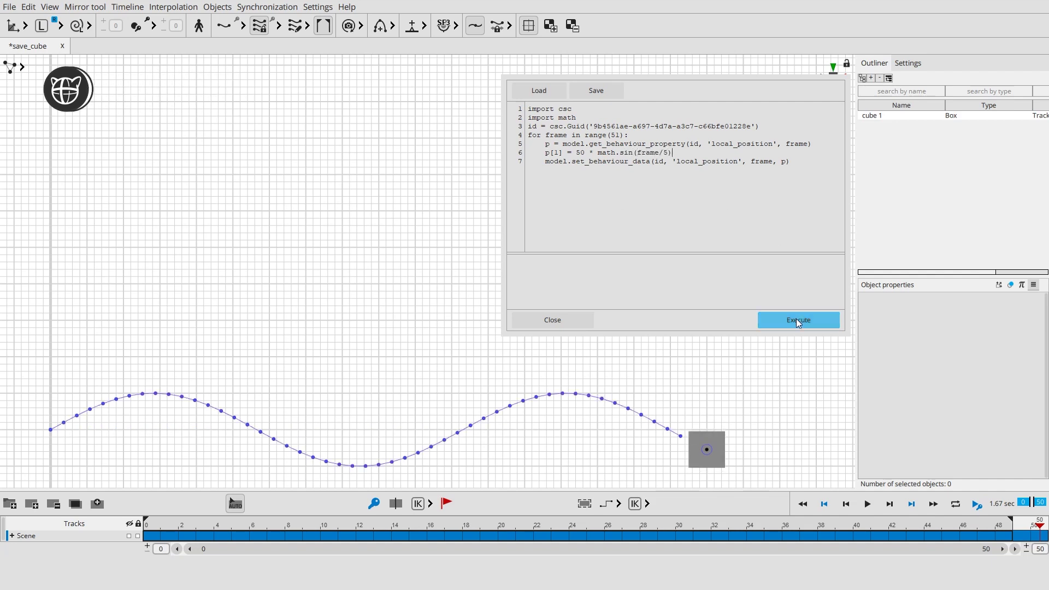